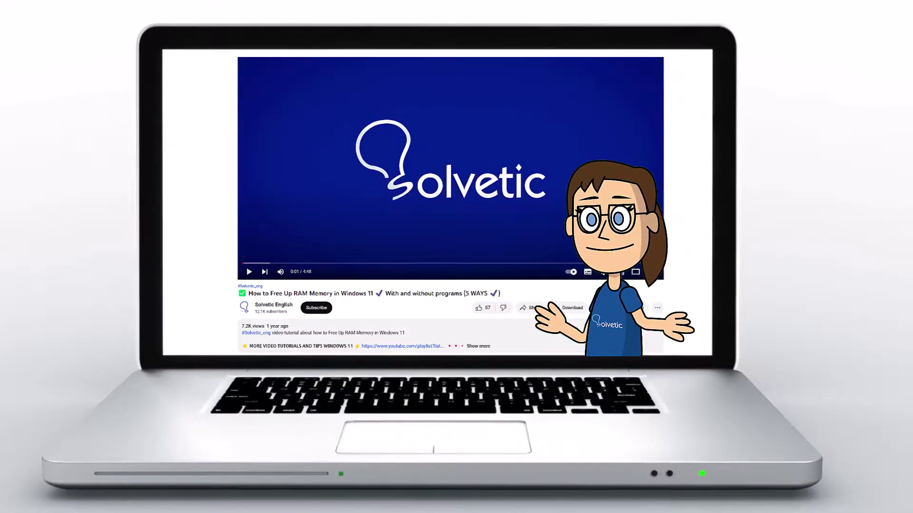
# Step: Expand the featured Solvetic video's description to show its tutorial links and chapters
pyautogui.click(484, 348)
pyautogui.scroll(-3, 450, 207)
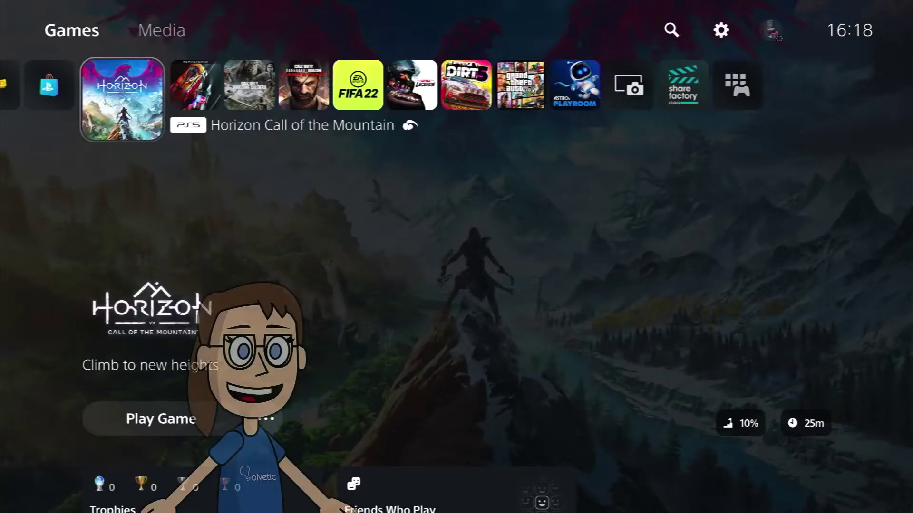
# Step: Open Control Center's Power menu and highlight Restart PS5
pyautogui.press('super')
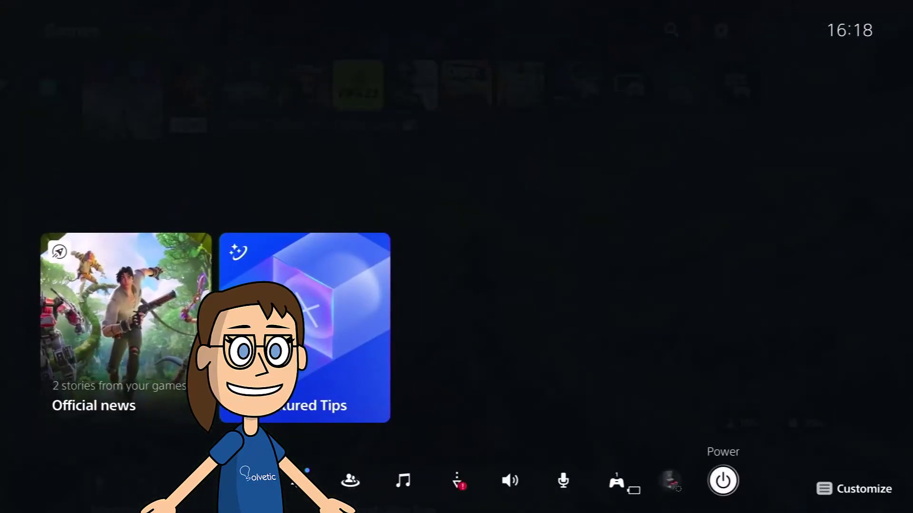
pyautogui.press('Return')
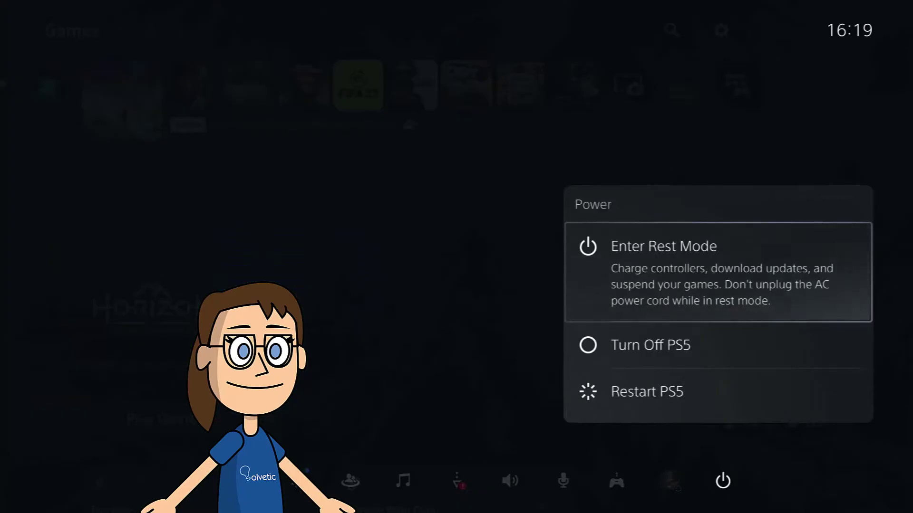
pyautogui.press('Down')
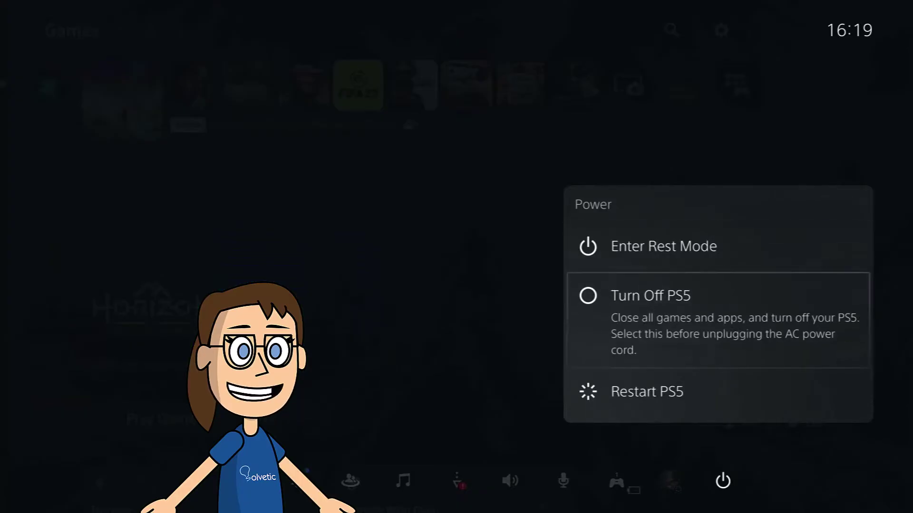
pyautogui.press('Down')
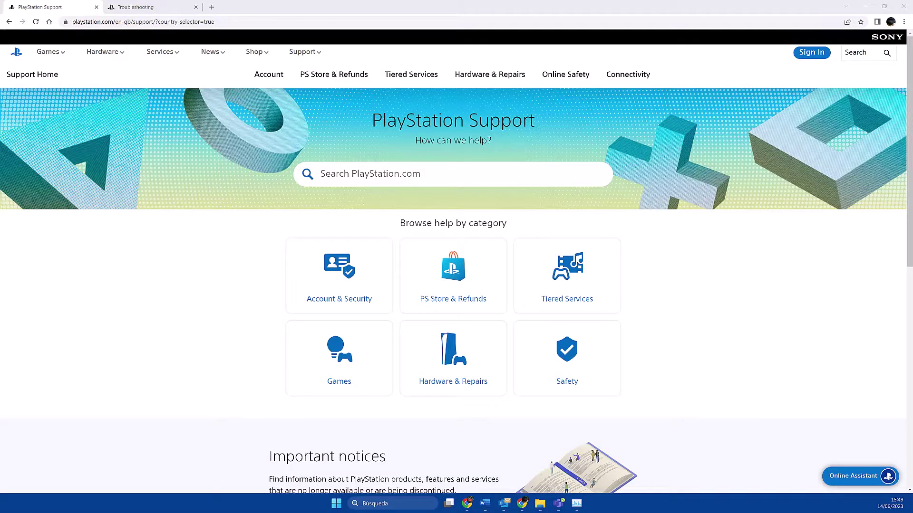
pyautogui.scroll(-1, 271, 273)
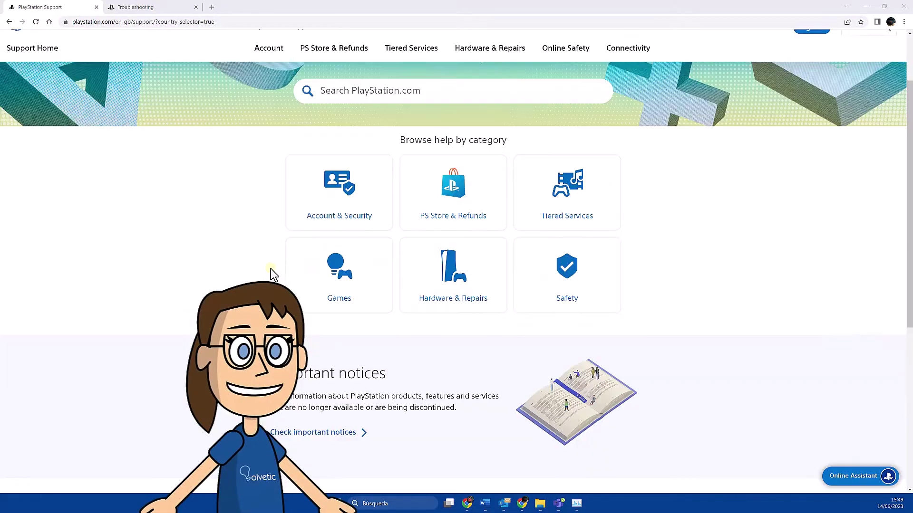
pyautogui.scroll(1, 270, 274)
pyautogui.click(858, 477)
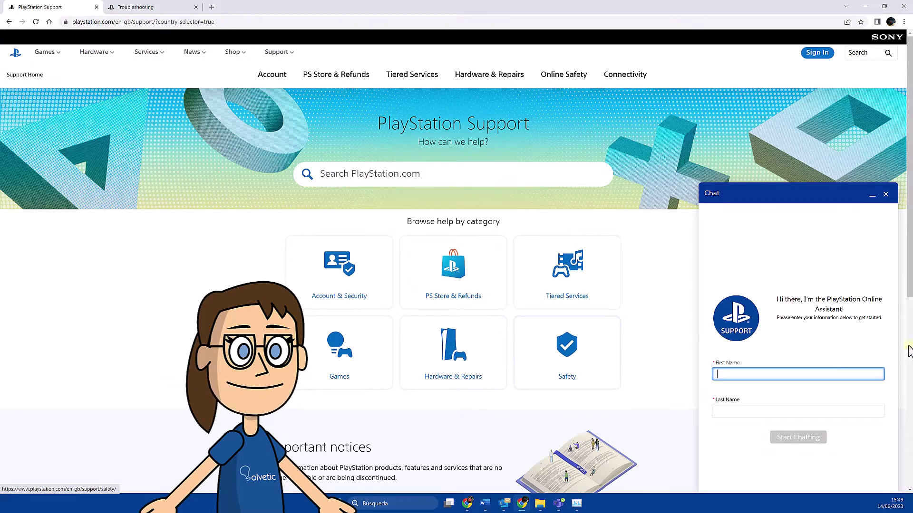
pyautogui.scroll(-1, 759, 341)
pyautogui.scroll(1, 759, 340)
pyautogui.click(871, 194)
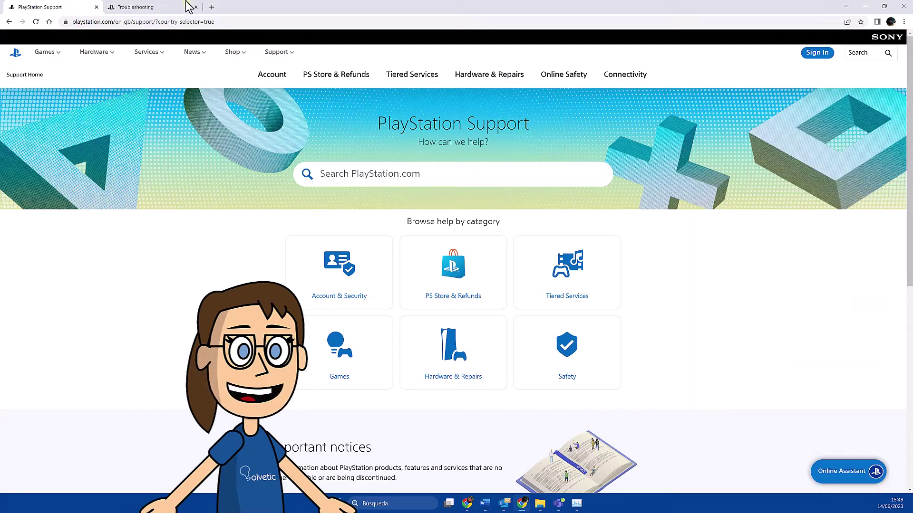
pyautogui.click(167, 7)
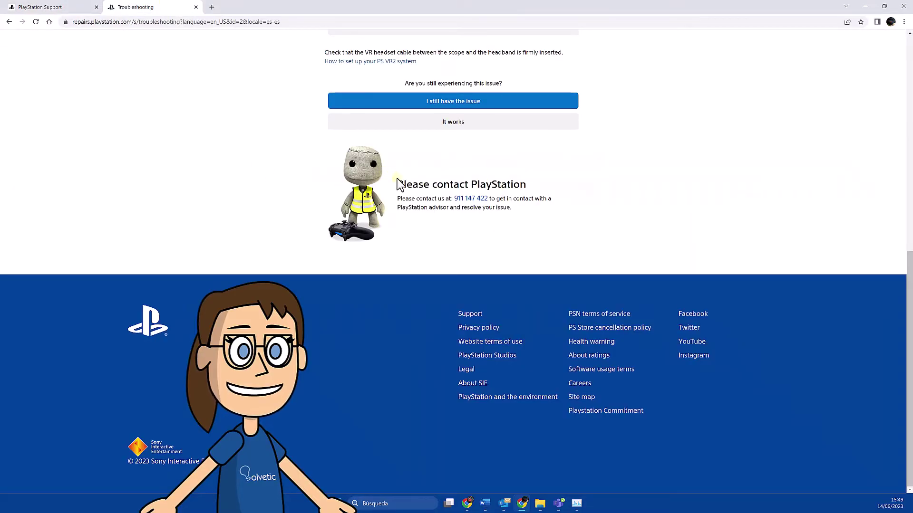
pyautogui.moveTo(397, 184); pyautogui.dragTo(529, 187)
pyautogui.click(618, 193)
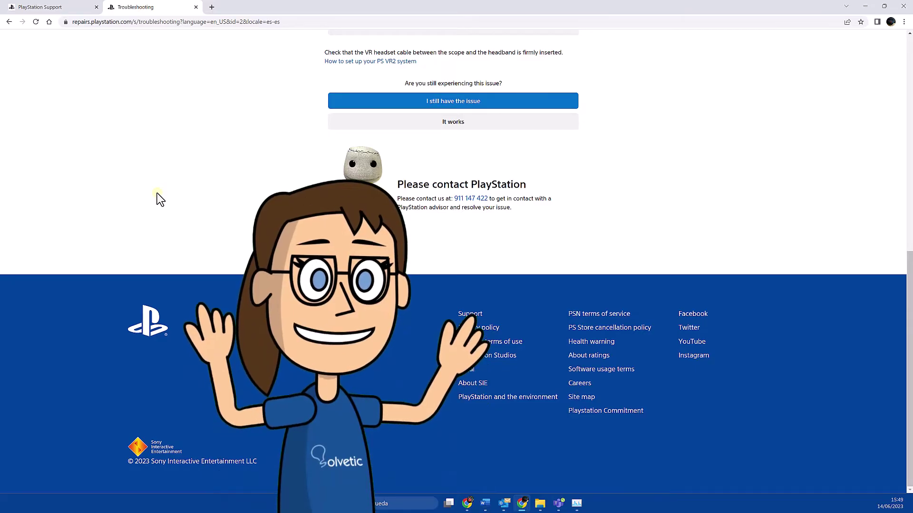
pyautogui.click(57, 11)
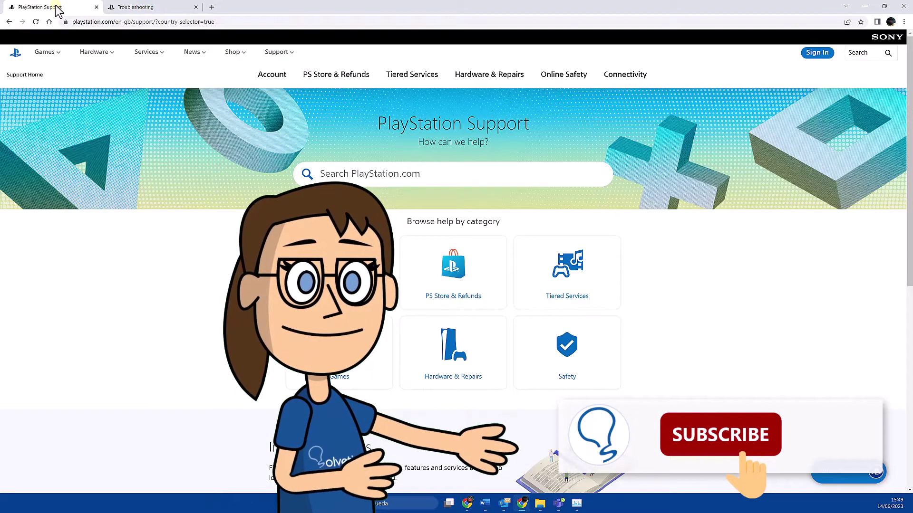